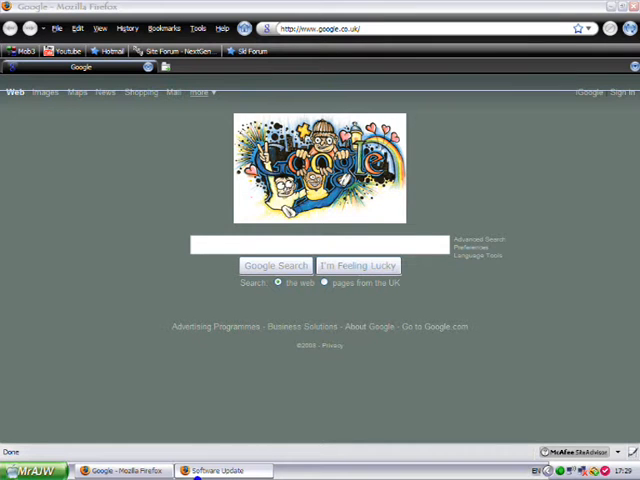
Step: Bring the pending Software Update window forward and restart into Firefox 3.0.2
{"action": "left_click", "coordinate": [212, 470]}
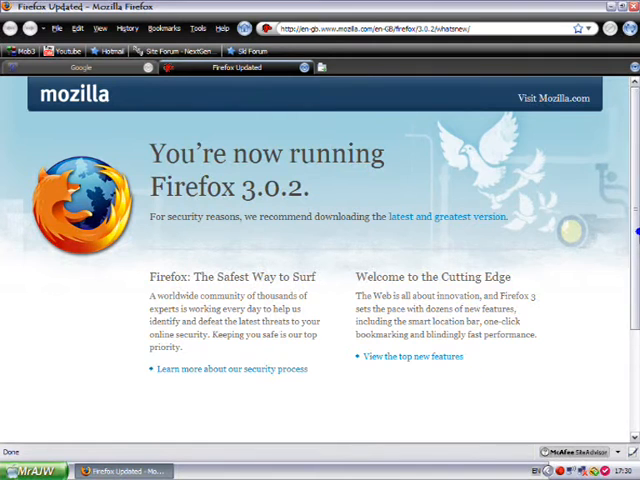
{"action": "scroll", "coordinate": [636, 256], "scroll_direction": "down", "scroll_amount": 1}
{"action": "left_click_drag", "start_coordinate": [636, 256], "coordinate": [636, 236]}
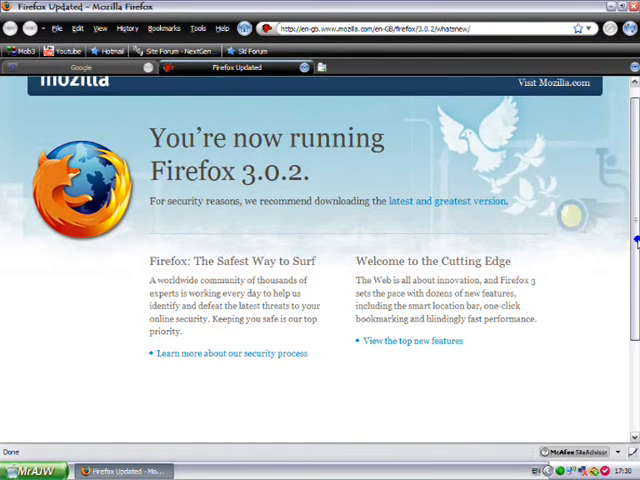
Step: Follow the 'View the top new features' link to the Mozilla Europe Firefox Features page
{"action": "left_click", "coordinate": [395, 344]}
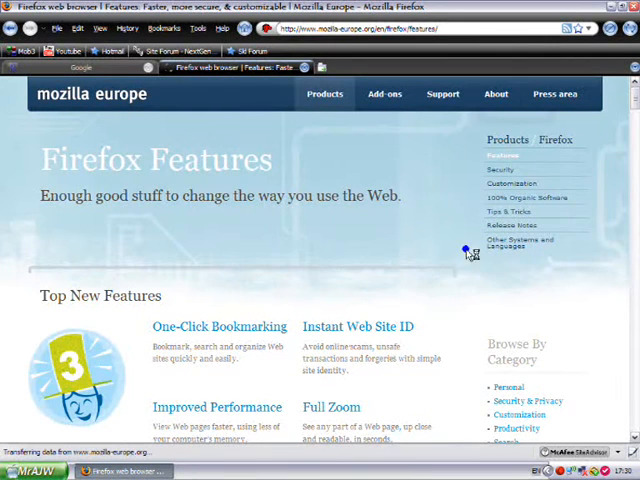
{"action": "left_click_drag", "start_coordinate": [634, 90], "coordinate": [634, 118]}
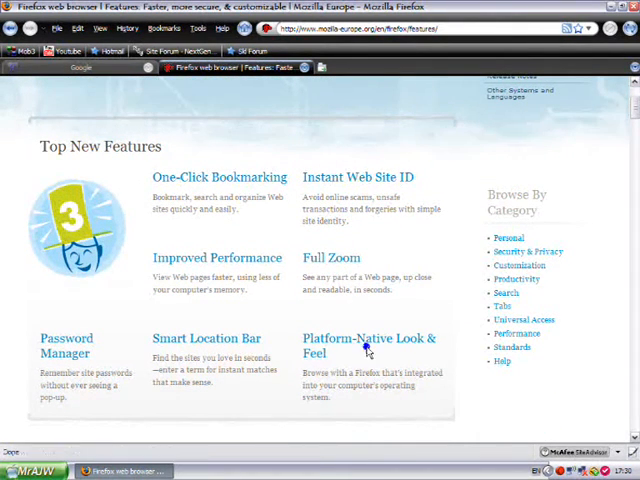
{"action": "scroll", "coordinate": [366, 347], "scroll_direction": "down", "scroll_amount": 2}
{"action": "scroll", "coordinate": [360, 340], "scroll_direction": "down", "scroll_amount": 1}
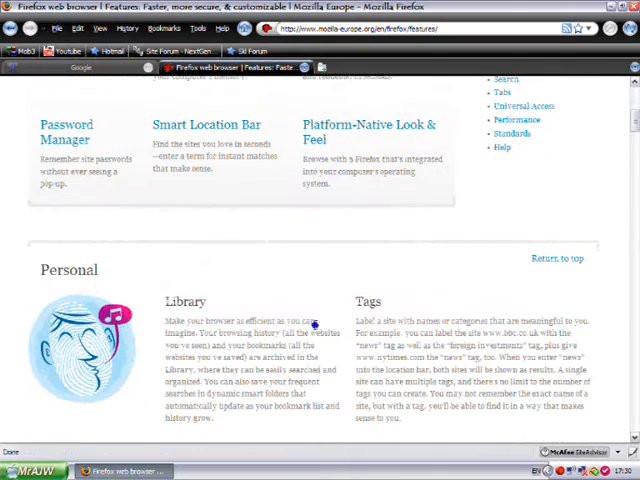
{"action": "scroll", "coordinate": [331, 306], "scroll_direction": "down", "scroll_amount": 3}
{"action": "scroll", "coordinate": [261, 310], "scroll_direction": "down", "scroll_amount": 3}
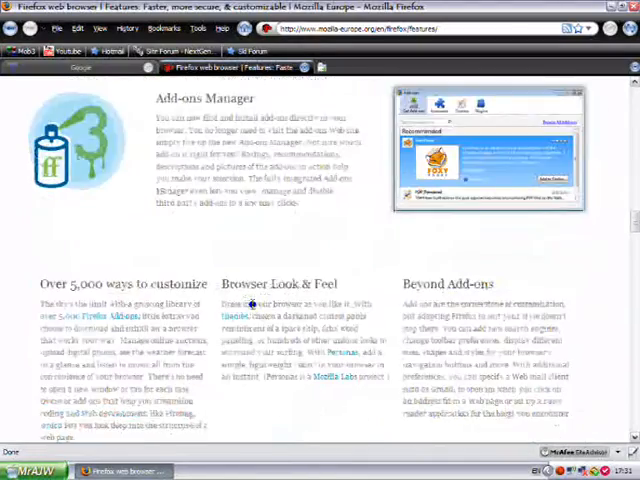
{"action": "scroll", "coordinate": [251, 304], "scroll_direction": "down", "scroll_amount": 3}
{"action": "scroll", "coordinate": [253, 307], "scroll_direction": "down", "scroll_amount": 2}
{"action": "scroll", "coordinate": [341, 334], "scroll_direction": "down", "scroll_amount": 3}
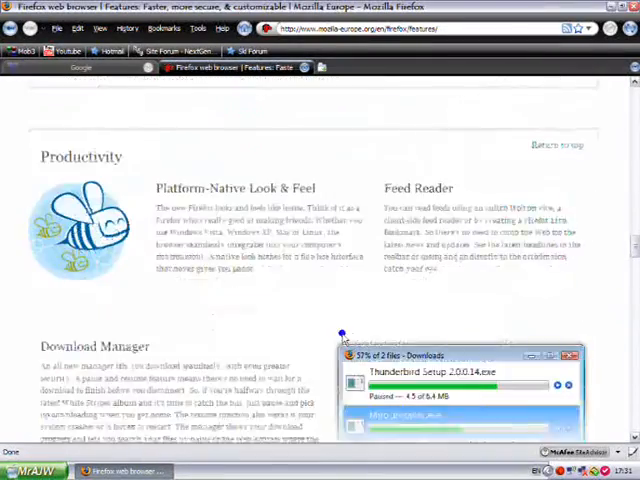
{"action": "scroll", "coordinate": [321, 329], "scroll_direction": "down", "scroll_amount": 2}
{"action": "scroll", "coordinate": [321, 329], "scroll_direction": "down", "scroll_amount": 3}
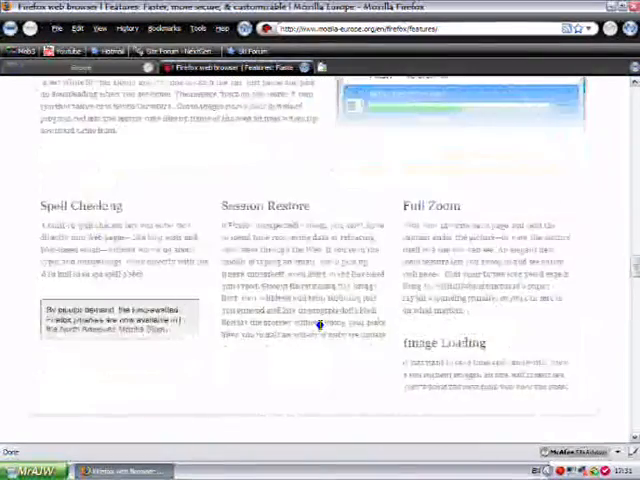
{"action": "scroll", "coordinate": [320, 327], "scroll_direction": "down", "scroll_amount": 3}
{"action": "scroll", "coordinate": [320, 327], "scroll_direction": "down", "scroll_amount": 2}
{"action": "scroll", "coordinate": [320, 328], "scroll_direction": "down", "scroll_amount": 2}
{"action": "scroll", "coordinate": [320, 328], "scroll_direction": "down", "scroll_amount": 2}
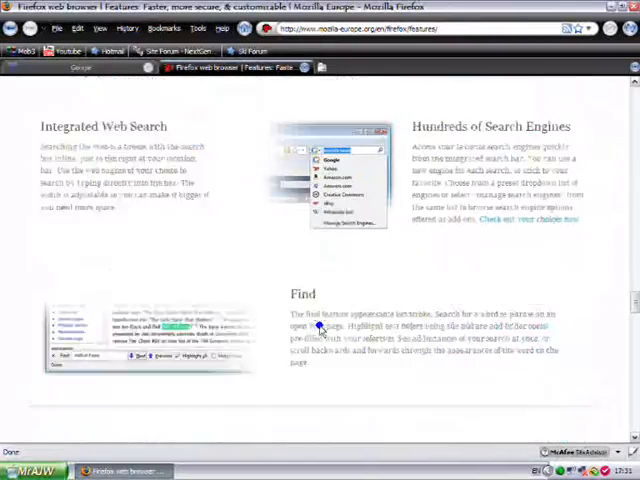
{"action": "scroll", "coordinate": [319, 326], "scroll_direction": "down", "scroll_amount": 2}
{"action": "scroll", "coordinate": [319, 326], "scroll_direction": "down", "scroll_amount": 3}
{"action": "scroll", "coordinate": [318, 328], "scroll_direction": "down", "scroll_amount": 1}
{"action": "scroll", "coordinate": [318, 328], "scroll_direction": "down", "scroll_amount": 2}
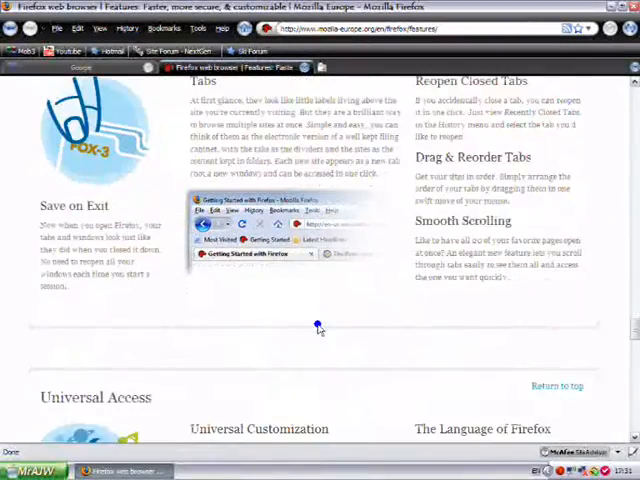
{"action": "scroll", "coordinate": [318, 328], "scroll_direction": "down", "scroll_amount": 2}
{"action": "scroll", "coordinate": [318, 328], "scroll_direction": "down", "scroll_amount": 3}
{"action": "scroll", "coordinate": [318, 328], "scroll_direction": "down", "scroll_amount": 2}
{"action": "scroll", "coordinate": [318, 328], "scroll_direction": "down", "scroll_amount": 3}
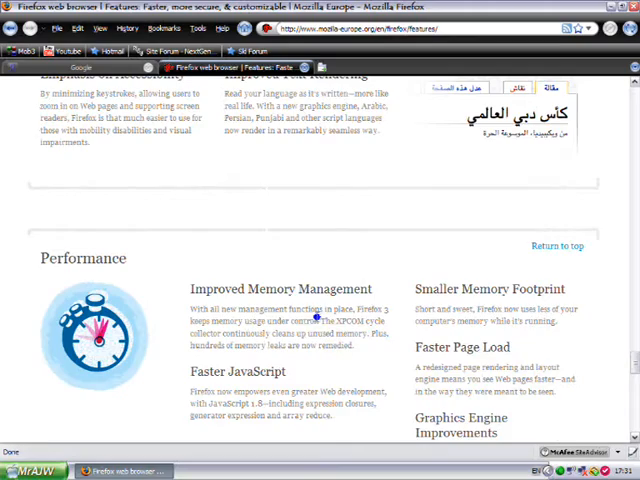
{"action": "scroll", "coordinate": [316, 317], "scroll_direction": "down", "scroll_amount": 3}
{"action": "scroll", "coordinate": [312, 320], "scroll_direction": "down", "scroll_amount": 3}
{"action": "scroll", "coordinate": [308, 315], "scroll_direction": "down", "scroll_amount": 3}
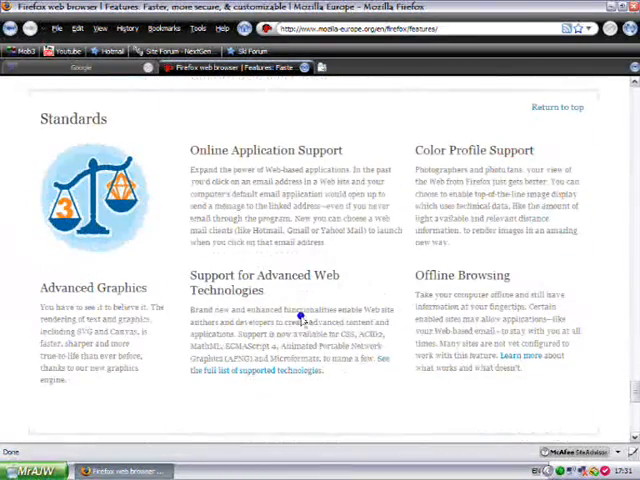
{"action": "scroll", "coordinate": [300, 320], "scroll_direction": "down", "scroll_amount": 3}
{"action": "scroll", "coordinate": [310, 325], "scroll_direction": "down", "scroll_amount": 5}
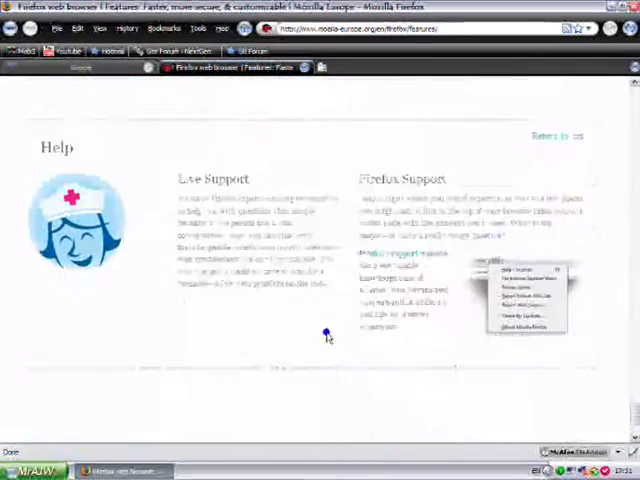
{"action": "scroll", "coordinate": [326, 333], "scroll_direction": "down", "scroll_amount": 2}
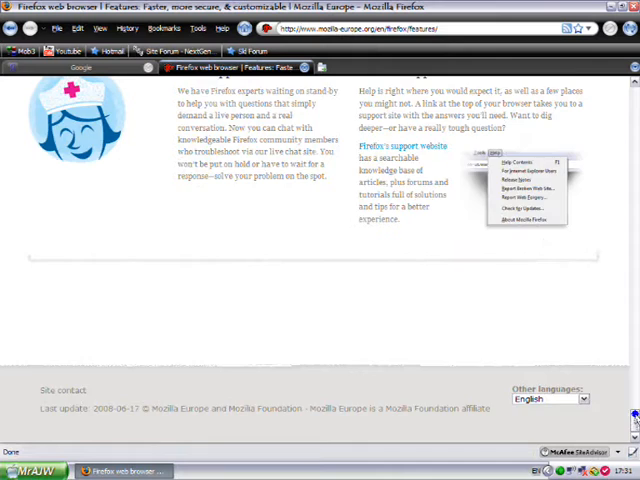
{"action": "scroll", "coordinate": [625, 330], "scroll_direction": "up", "scroll_amount": 6}
Step: Scroll the Firefox Features page to its footer, then drag the scrollbar back to the top
{"action": "left_click_drag", "start_coordinate": [632, 367], "coordinate": [634, 86]}
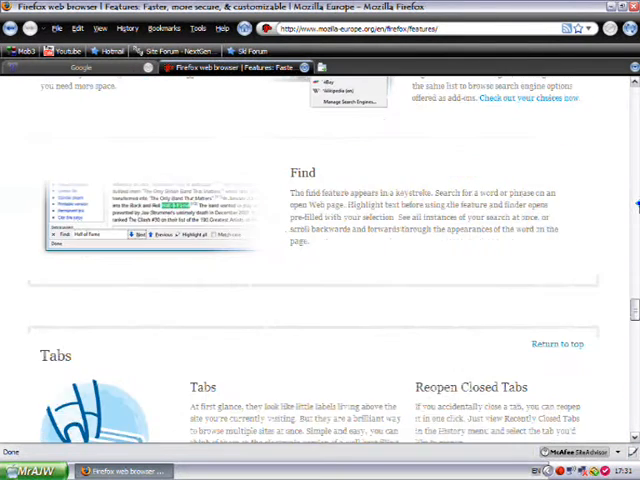